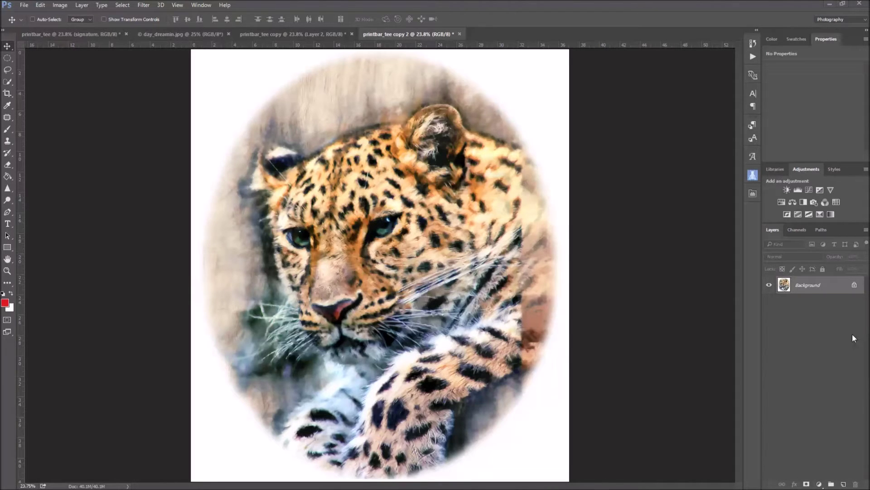
# Unlock the Background layer and pick the 500 px signature brush preset for the Brush tool.
pyautogui.click(855, 286)
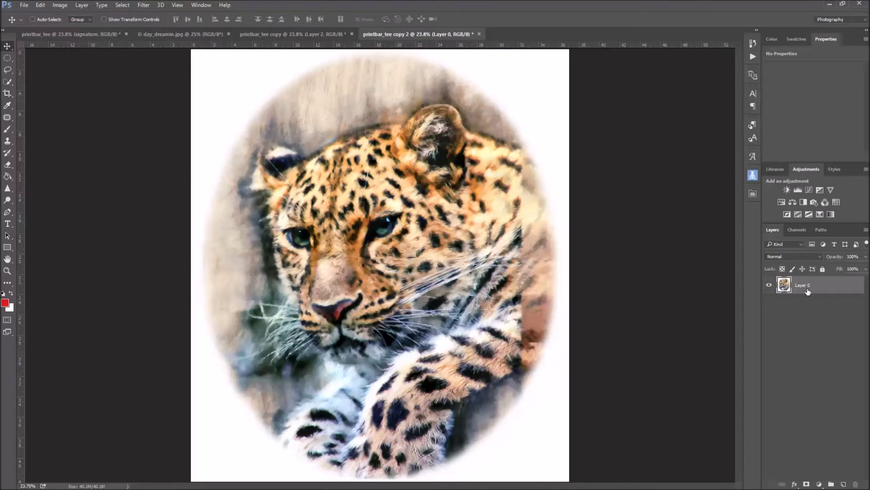
pyautogui.click(10, 129)
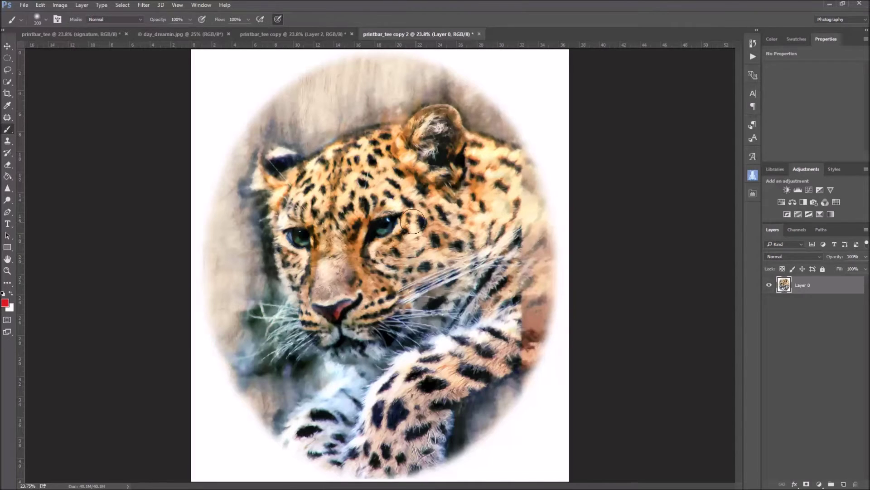
pyautogui.rightClick(386, 218)
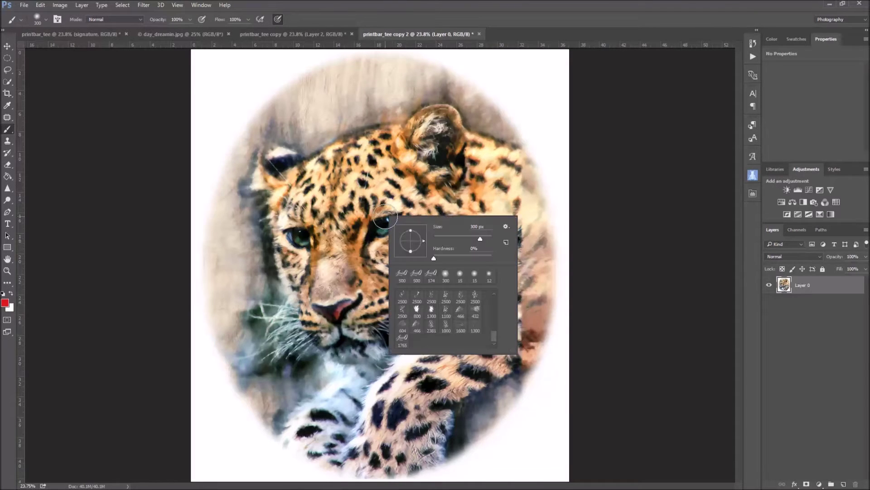
pyautogui.click(402, 276)
pyautogui.press('Return')
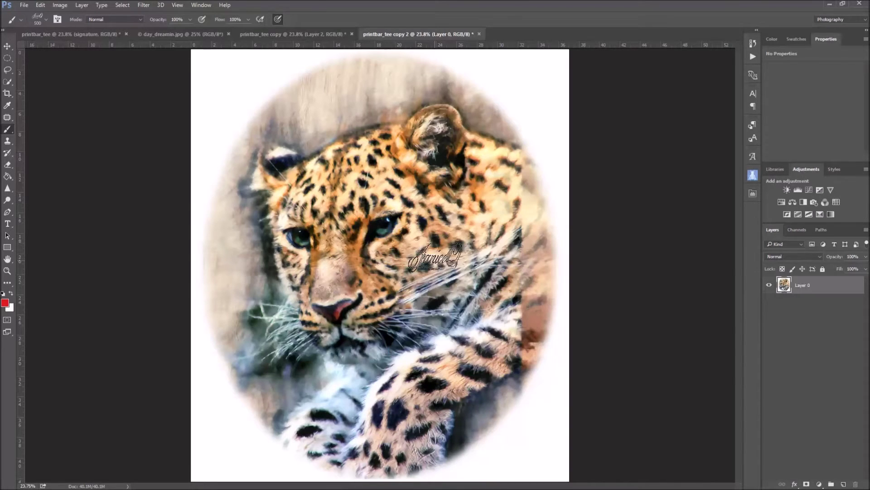
# Stamp the red signature directly on Layer 0 near the oval's lower-right edge and try to move it.
pyautogui.click(512, 439)
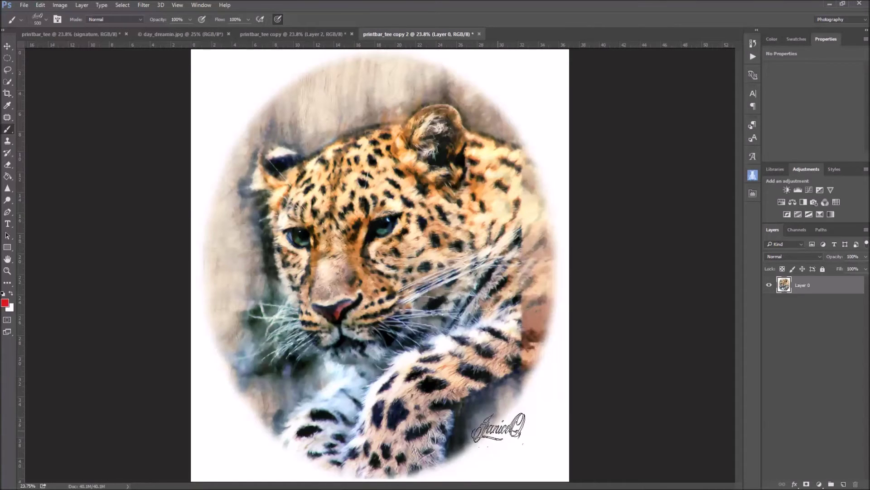
pyautogui.click(499, 427)
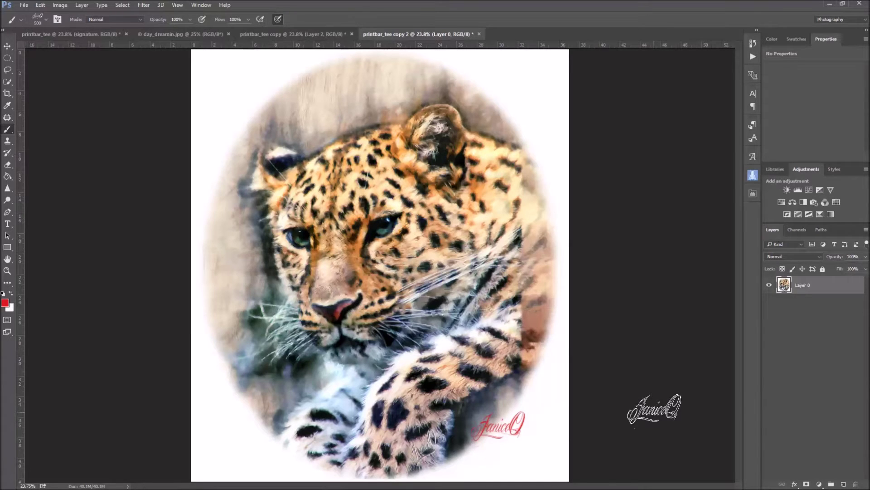
pyautogui.click(8, 45)
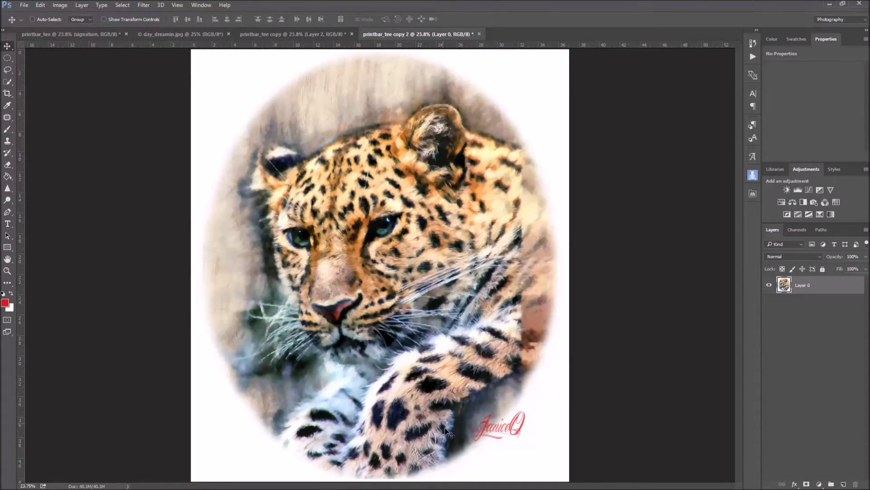
pyautogui.moveTo(493, 434); pyautogui.dragTo(464, 440)
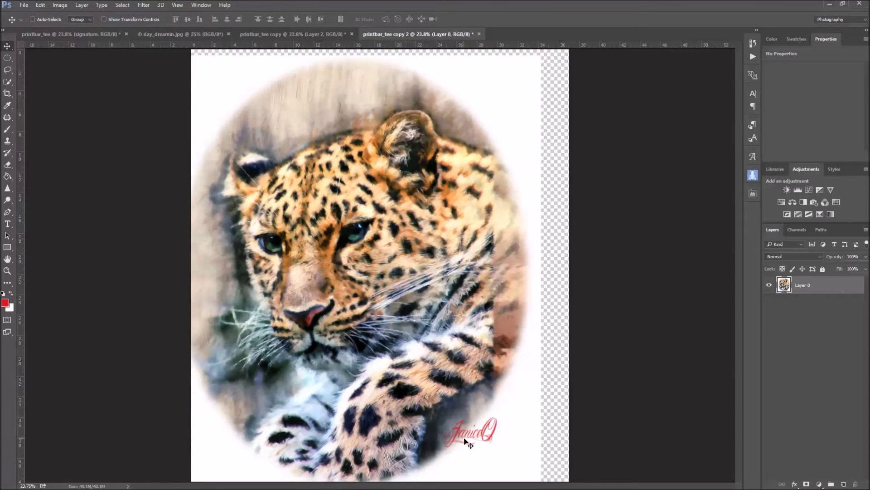
# Revert the image history to the Make Layer state and add a new empty layer above Layer 0.
pyautogui.click(753, 43)
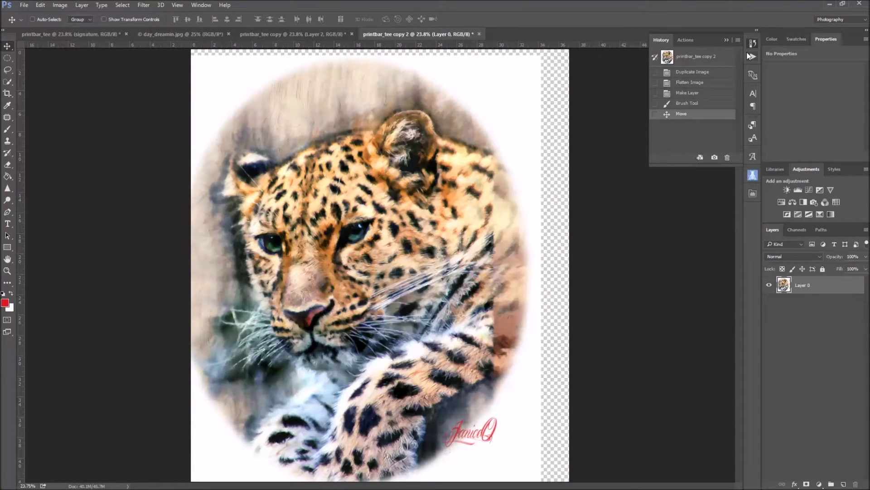
pyautogui.click(707, 94)
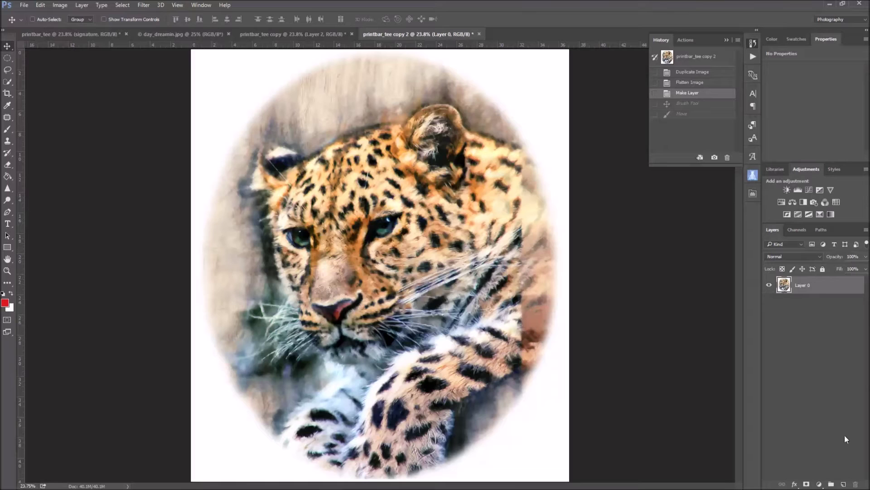
pyautogui.click(844, 484)
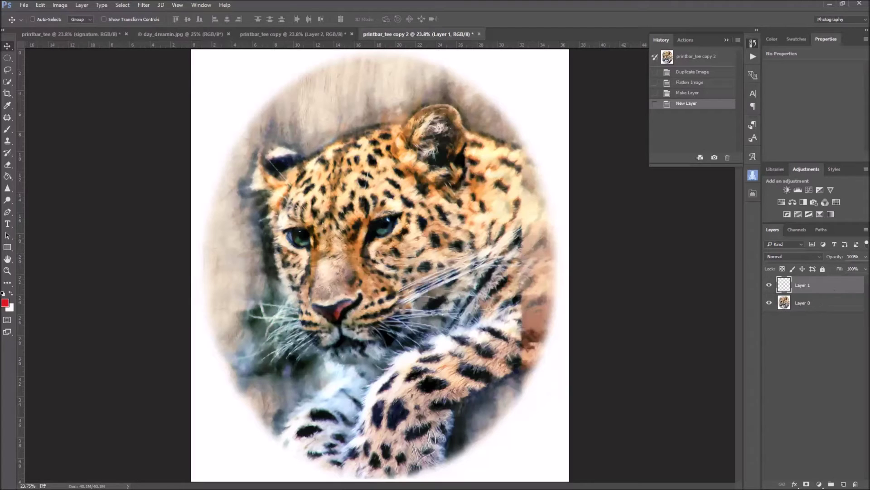
pyautogui.click(866, 231)
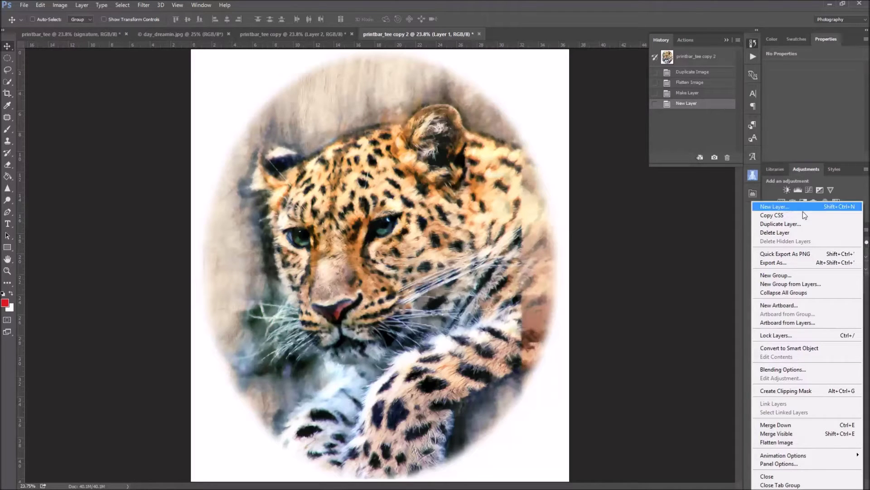
pyautogui.click(866, 231)
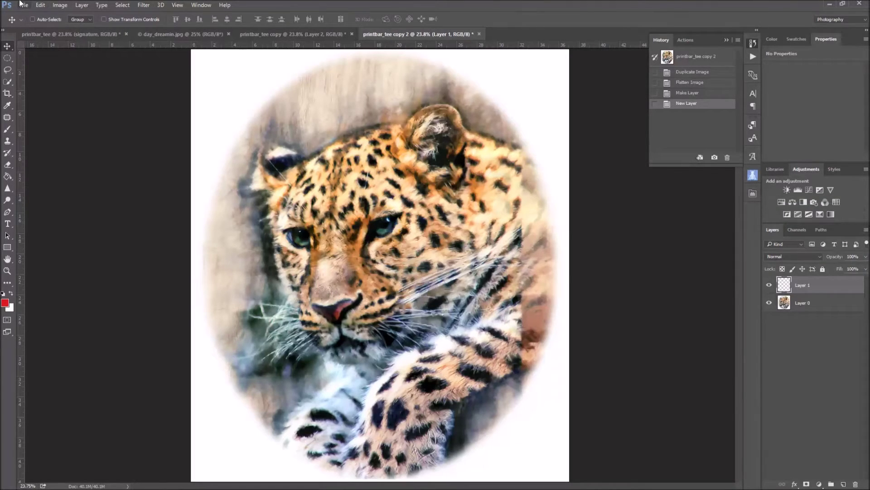
pyautogui.click(82, 5)
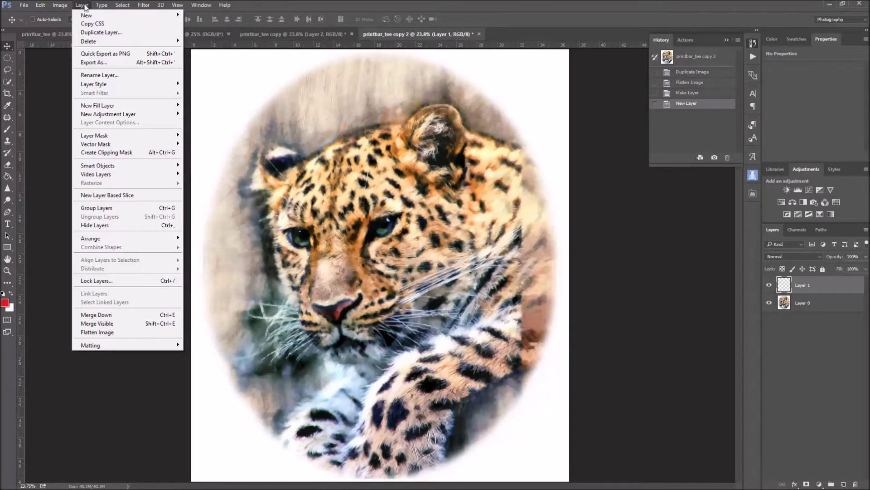
pyautogui.click(83, 6)
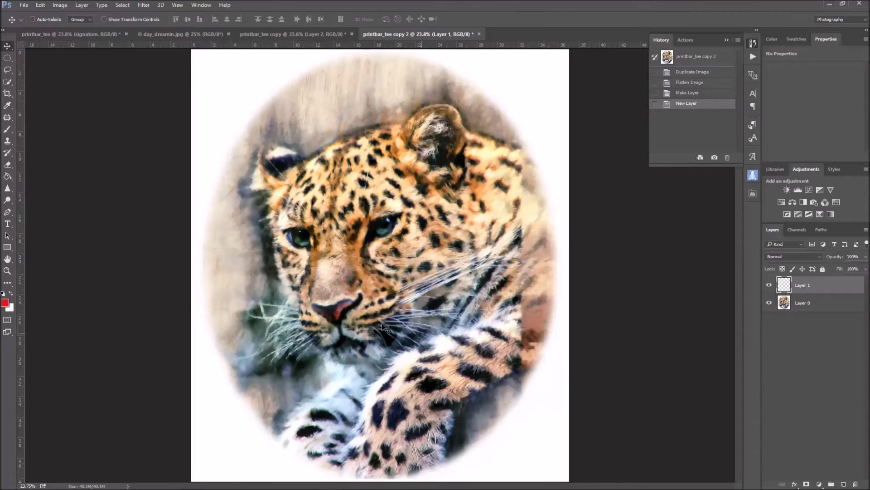
# Stamp the red signature on Layer 1 with the Brush tool and reposition it beside the oval's lower-right edge.
pyautogui.click(8, 129)
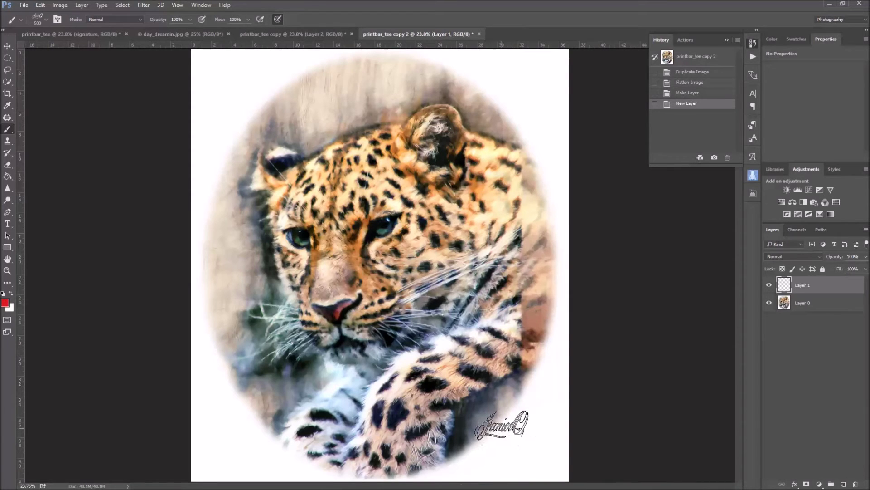
pyautogui.click(502, 424)
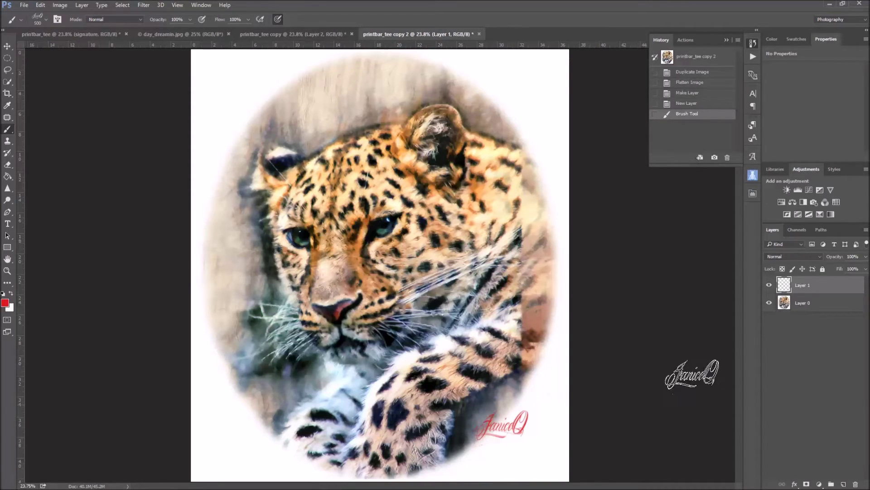
pyautogui.click(9, 46)
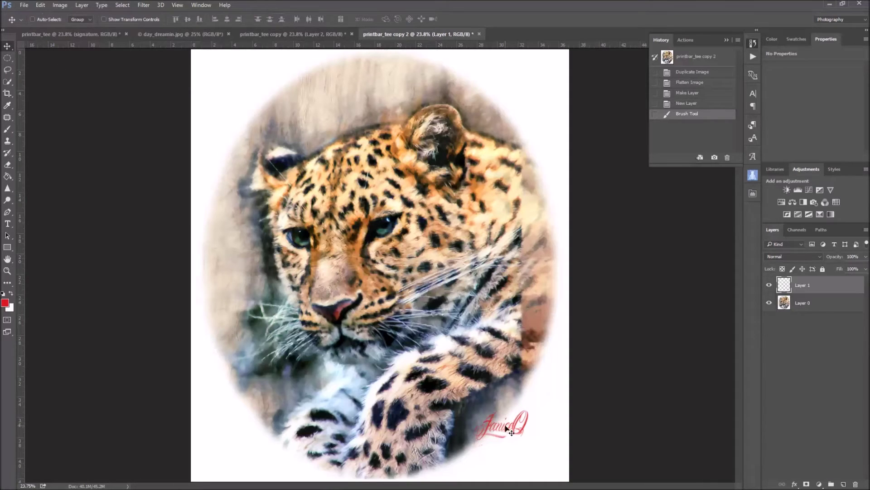
pyautogui.moveTo(508, 425); pyautogui.dragTo(312, 235)
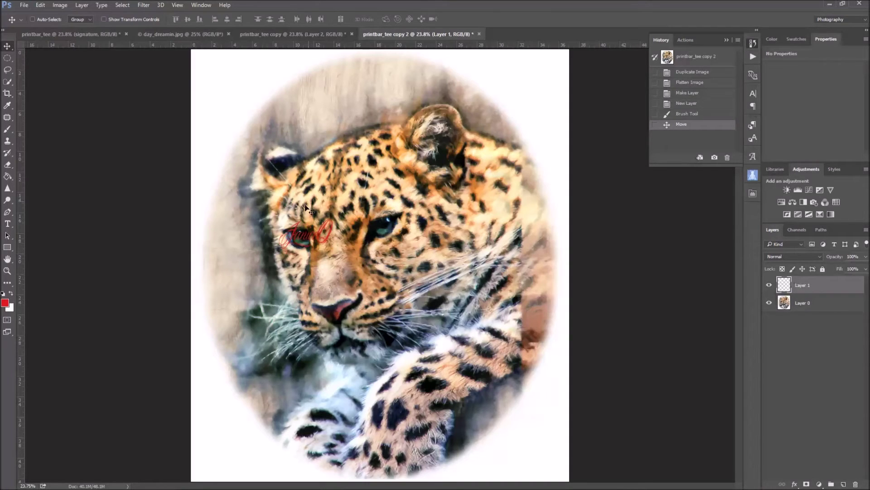
pyautogui.moveTo(313, 236)
pyautogui.mouseDown()
pyautogui.moveTo(490, 394)
pyautogui.moveTo(535, 446)
pyautogui.moveTo(506, 179)
pyautogui.moveTo(299, 102)
pyautogui.moveTo(480, 416)
pyautogui.moveTo(517, 437)
pyautogui.mouseUp()
# Rotate the signature about 24° counterclockwise with Free Transform.
pyautogui.click(40, 5)
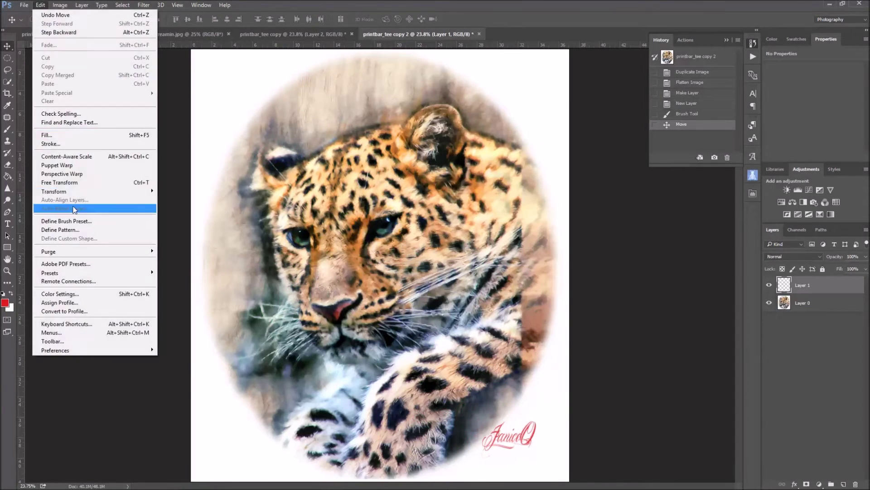
pyautogui.click(60, 182)
pyautogui.moveTo(555, 406); pyautogui.dragTo(545, 380)
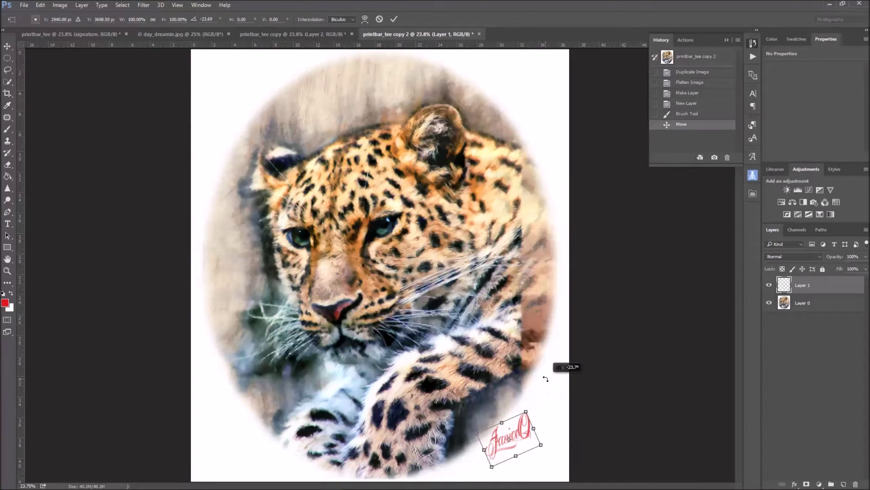
pyautogui.click(393, 19)
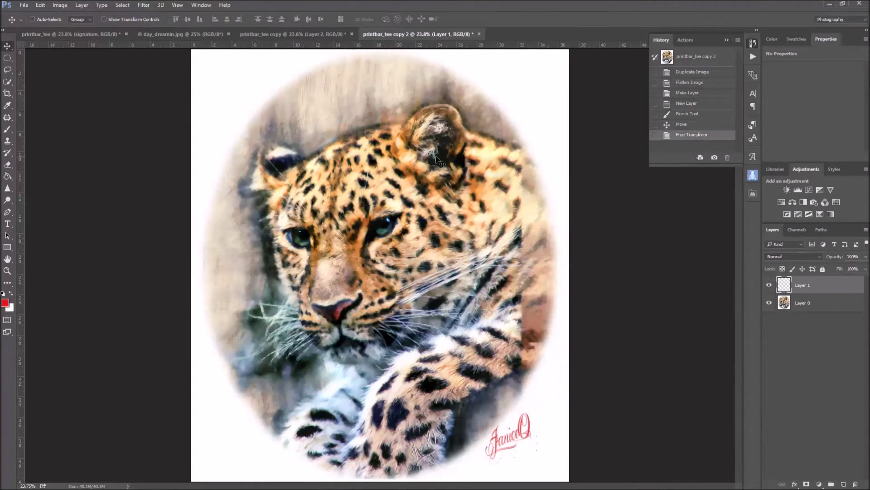
# Try Bevel & Emboss with Contour, Satin and Gradient Overlay effects on the signature layer.
pyautogui.doubleClick(846, 288)
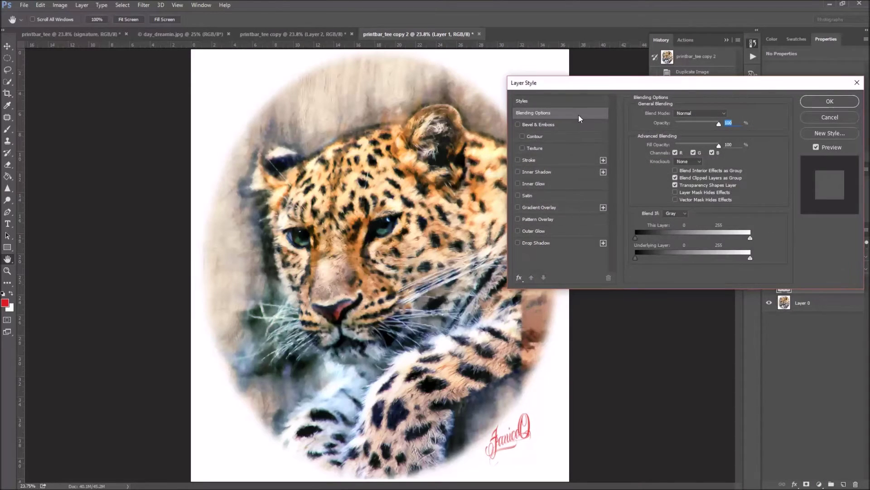
pyautogui.click(541, 125)
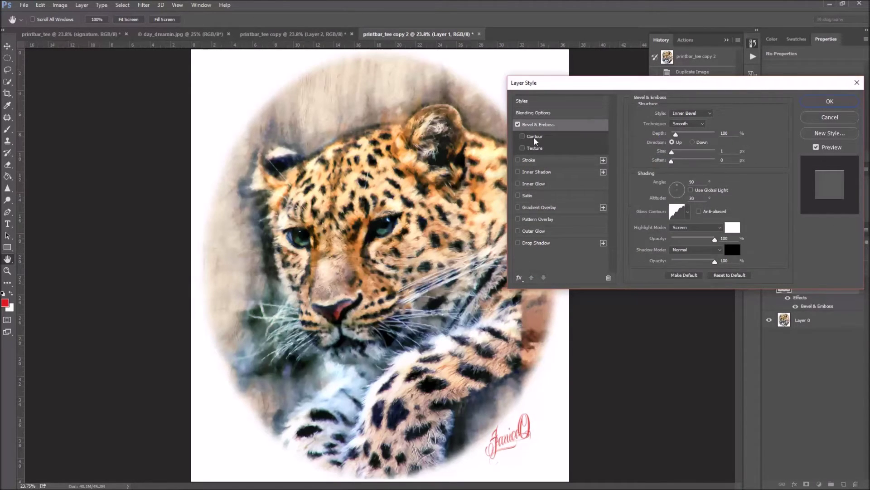
pyautogui.click(535, 138)
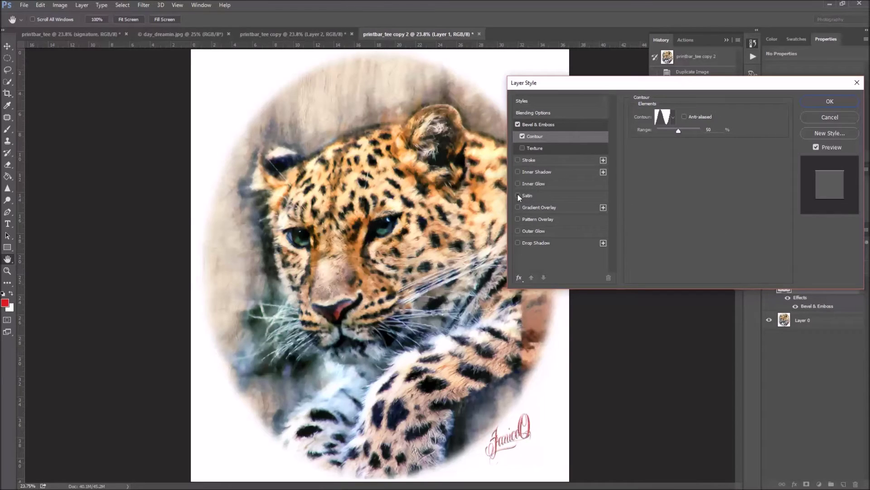
pyautogui.click(518, 196)
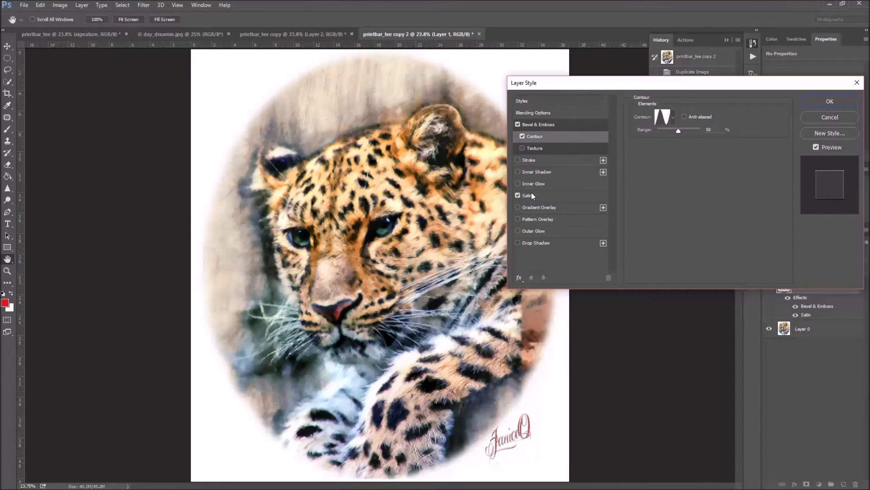
pyautogui.click(529, 207)
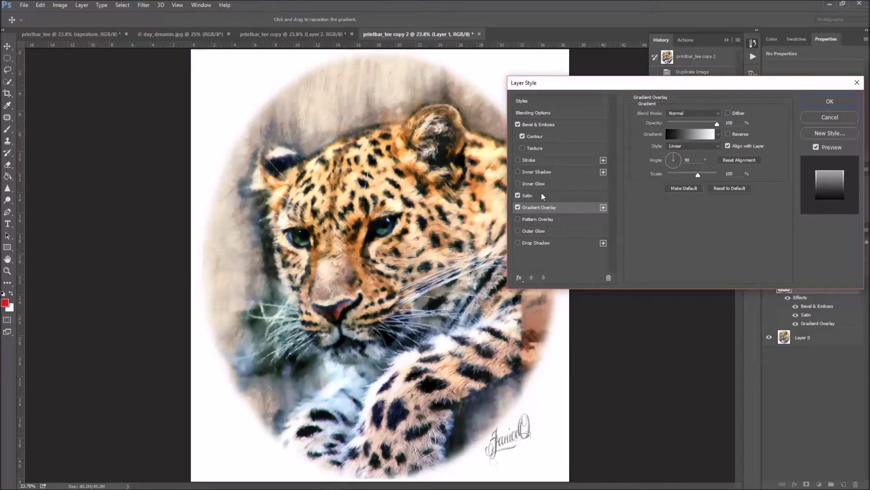
pyautogui.click(535, 162)
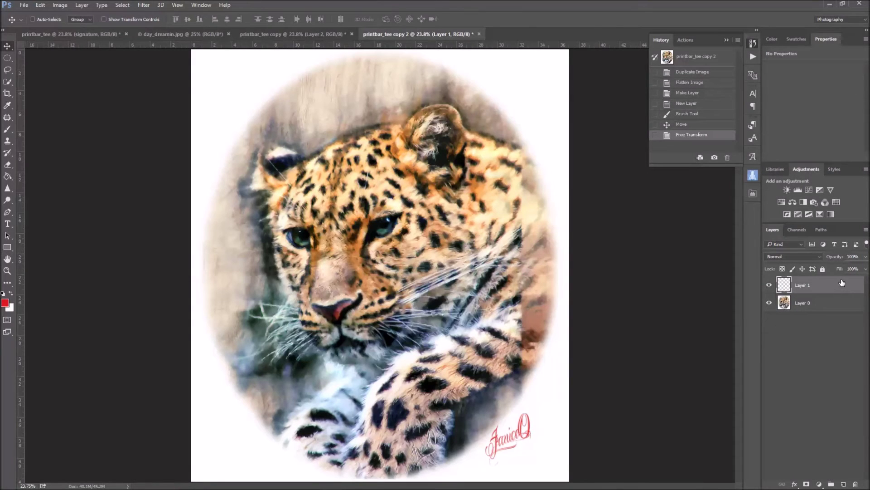
# Rename Layer 1 as "signature".
pyautogui.doubleClick(803, 285)
pyautogui.write('signature')
pyautogui.press('Return')
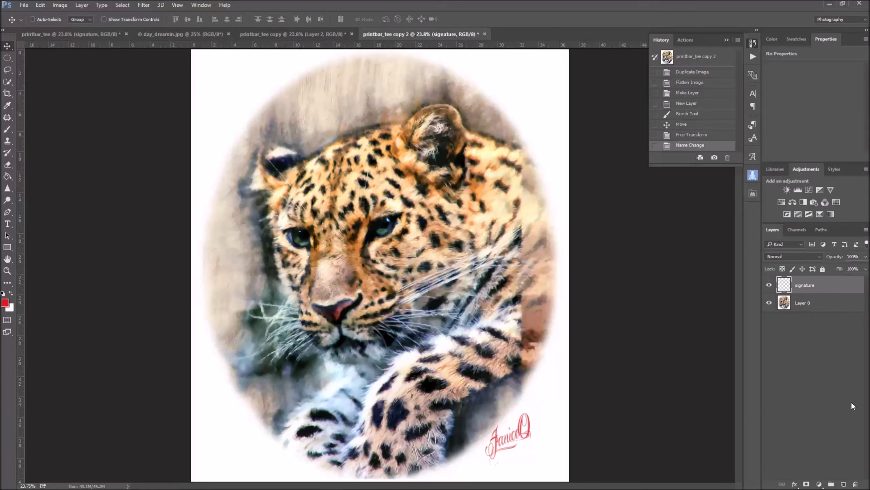
# Switch to the printbar_tee document and hide the Day Dreaming, signature and Layer 3 layers to examine the masked leopard.
pyautogui.click(57, 35)
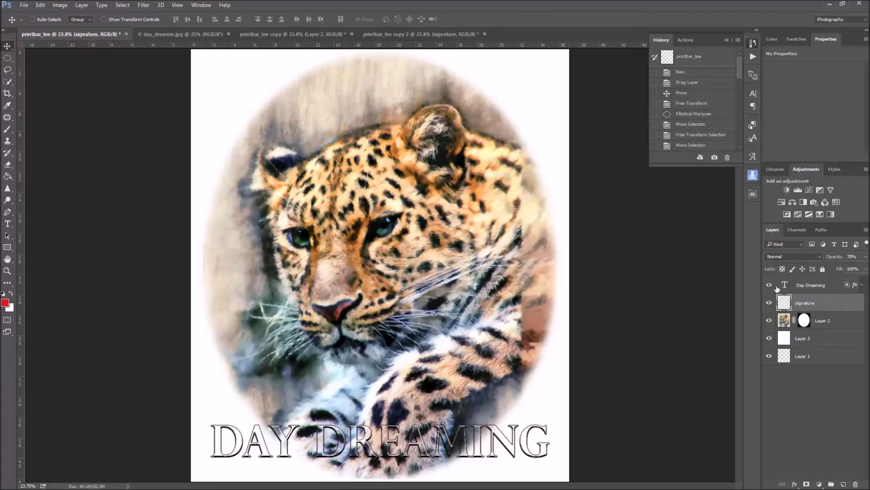
pyautogui.click(773, 286)
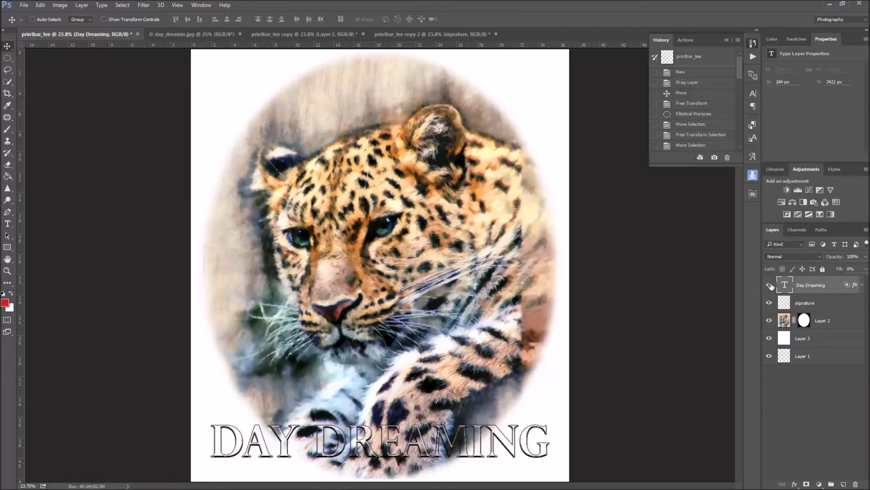
pyautogui.click(770, 286)
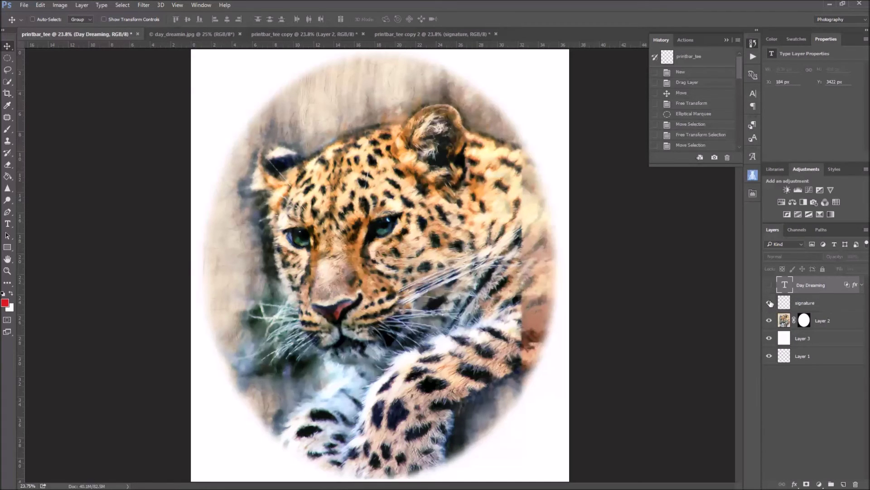
pyautogui.click(770, 302)
pyautogui.click(770, 338)
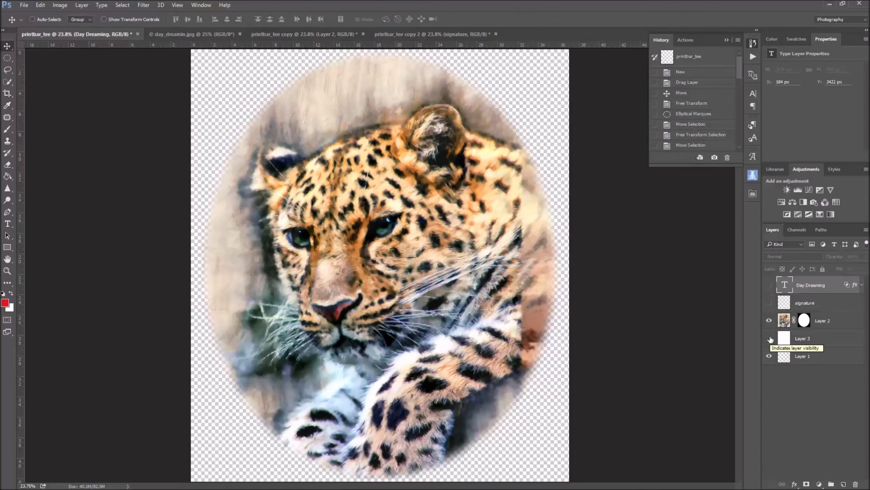
# Disable and re-enable Layer 2's mask, and show Layer 3, the signature and the Day Dreaming text again.
pyautogui.keyDown('shift'); pyautogui.click(809, 323); pyautogui.keyUp('shift')
pyautogui.keyDown('shift'); pyautogui.click(809, 323); pyautogui.keyUp('shift')
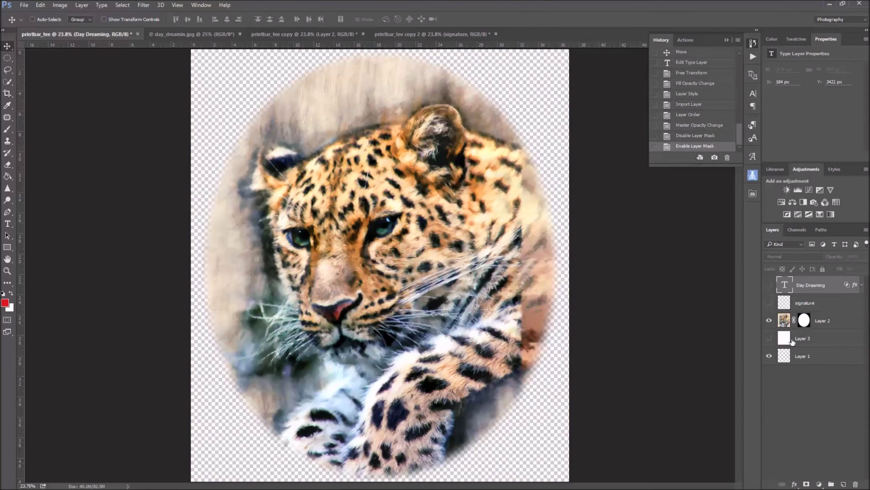
pyautogui.click(769, 338)
pyautogui.click(769, 302)
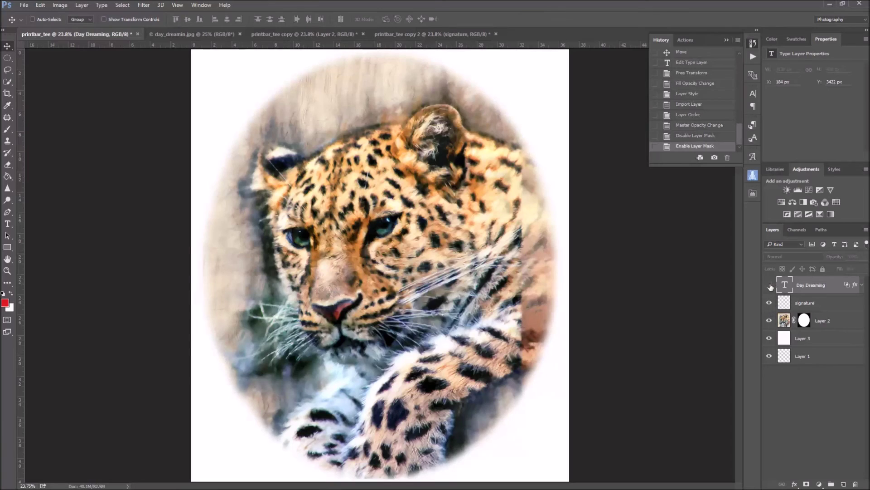
pyautogui.click(769, 284)
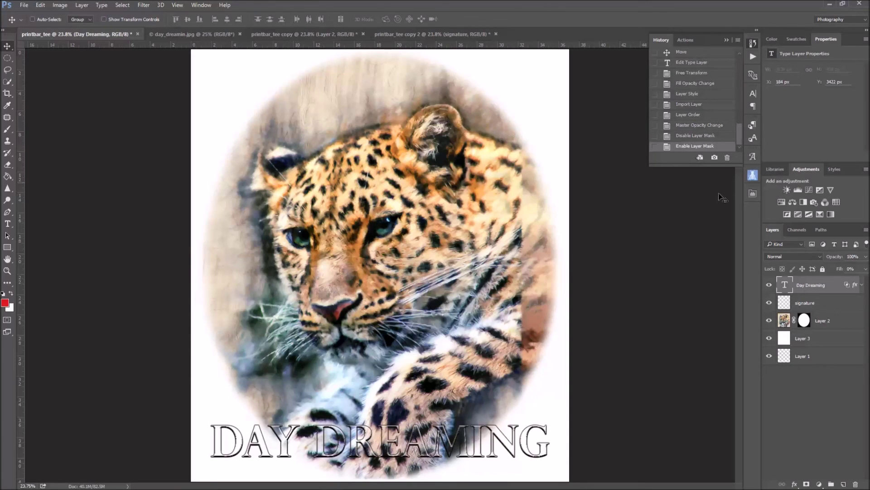